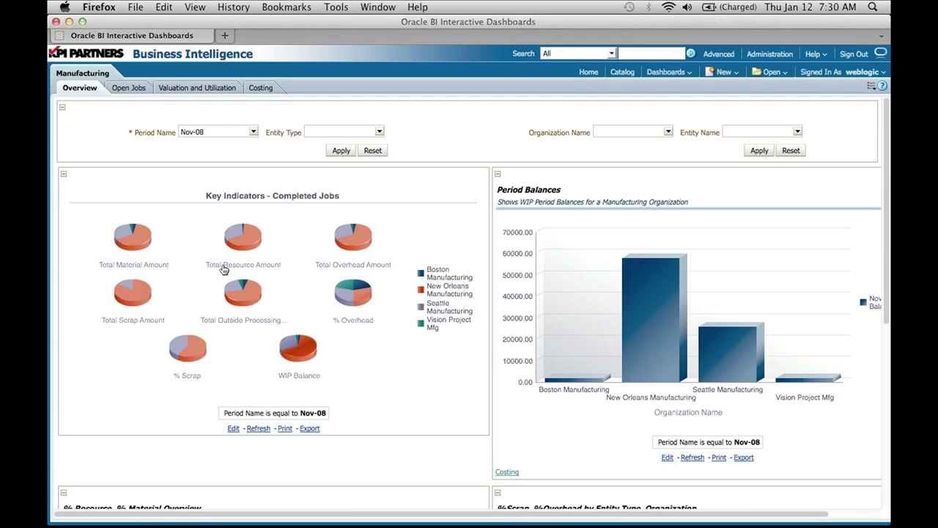
{"action": "mouse_move", "coordinate": [134, 244]}
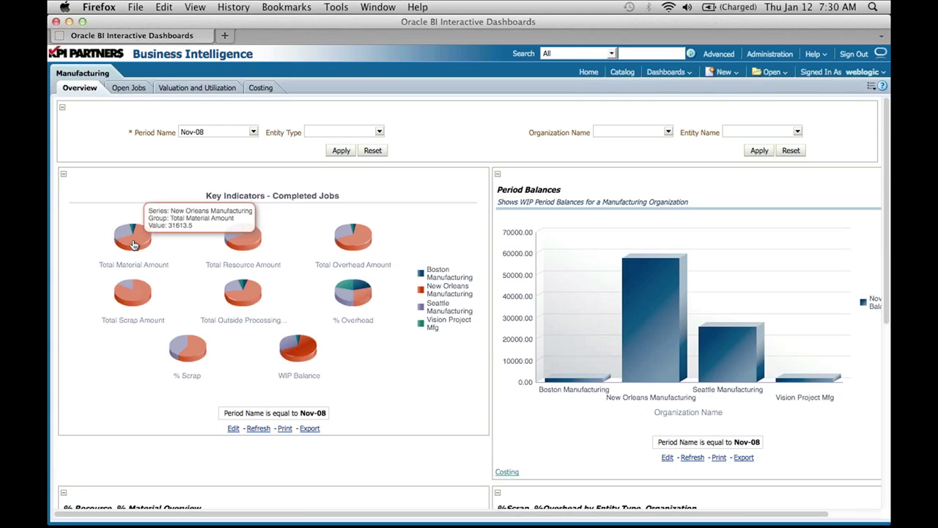
{"action": "mouse_move", "coordinate": [263, 242]}
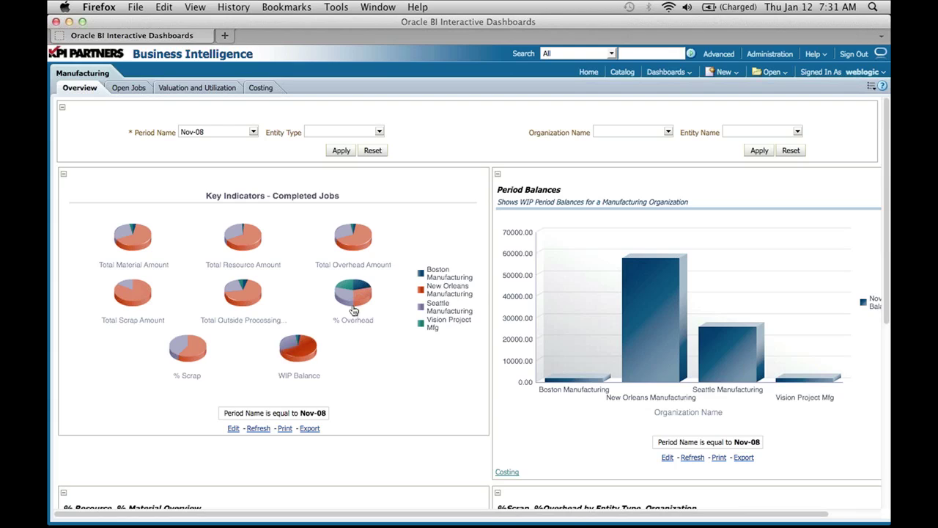
- Drill into New Orleans Manufacturing's Nov-08 WIP balance to see its Discrete and Repetitive split
{"action": "mouse_move", "coordinate": [196, 352]}
{"action": "scroll", "coordinate": [585, 425], "scroll_direction": "right", "scroll_amount": 2}
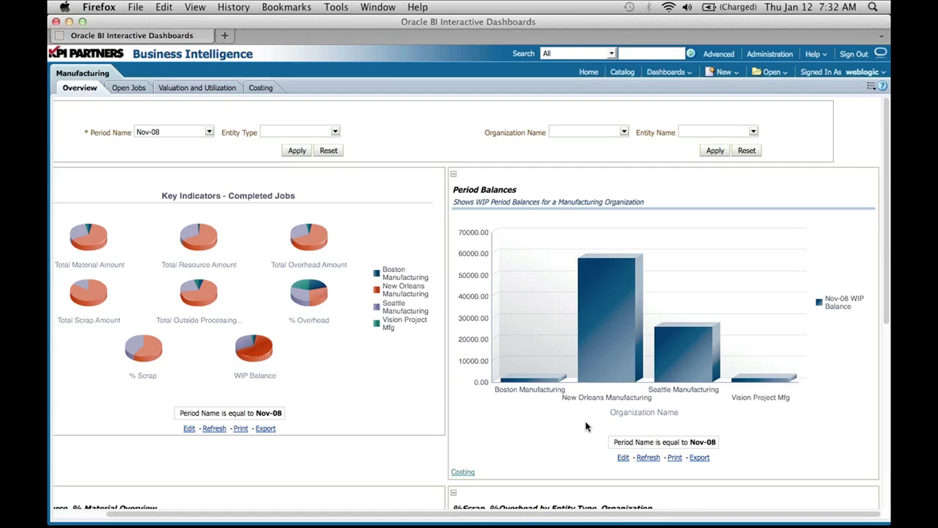
{"action": "mouse_move", "coordinate": [607, 325]}
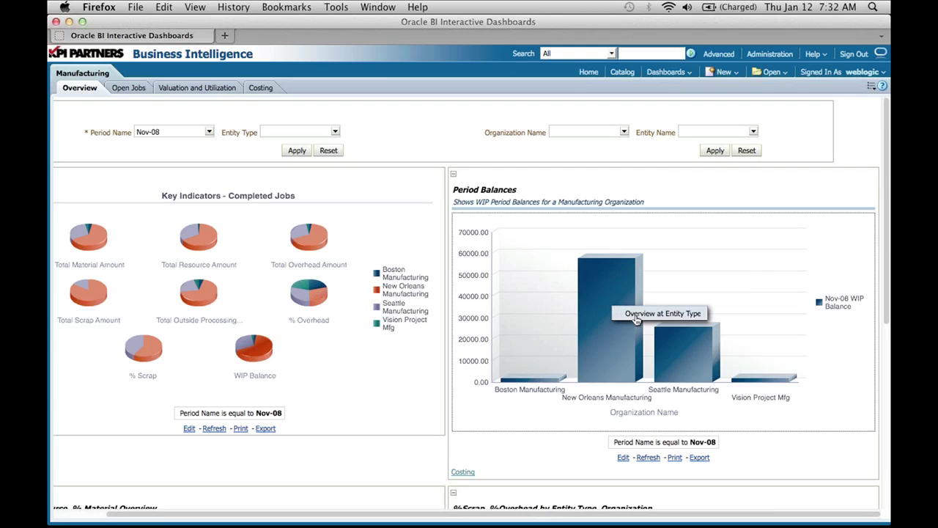
{"action": "left_click", "coordinate": [636, 320]}
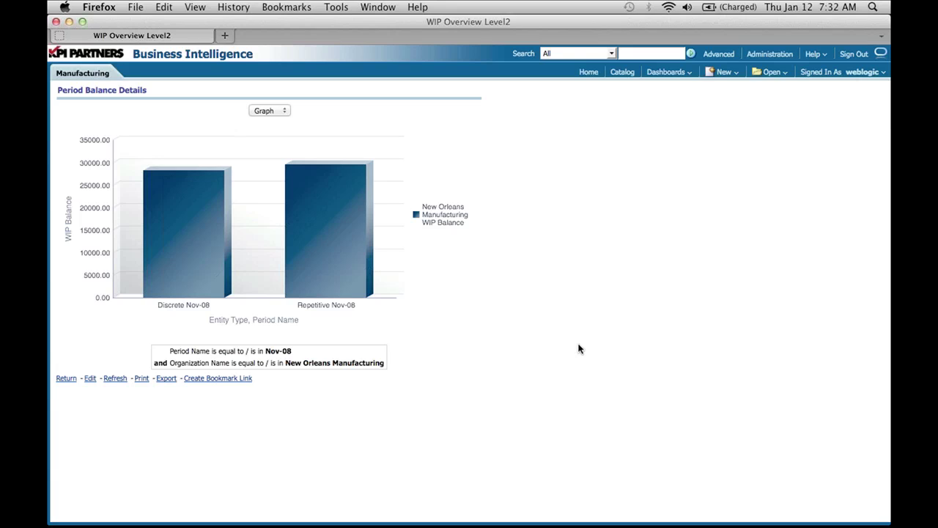
- Drill from the Discrete Nov-08 bar into Period Entity Level Balances, then return to the Overview dashboard
{"action": "mouse_move", "coordinate": [174, 260]}
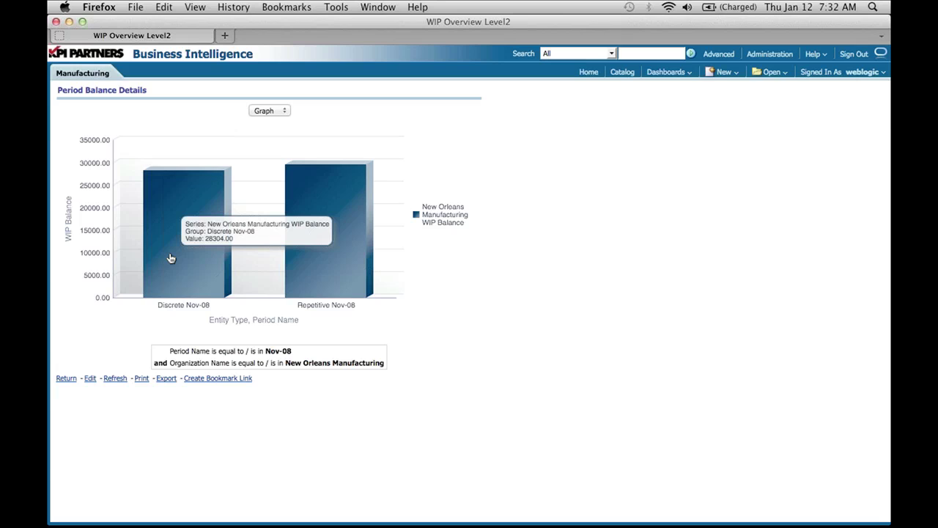
{"action": "left_click", "coordinate": [170, 258]}
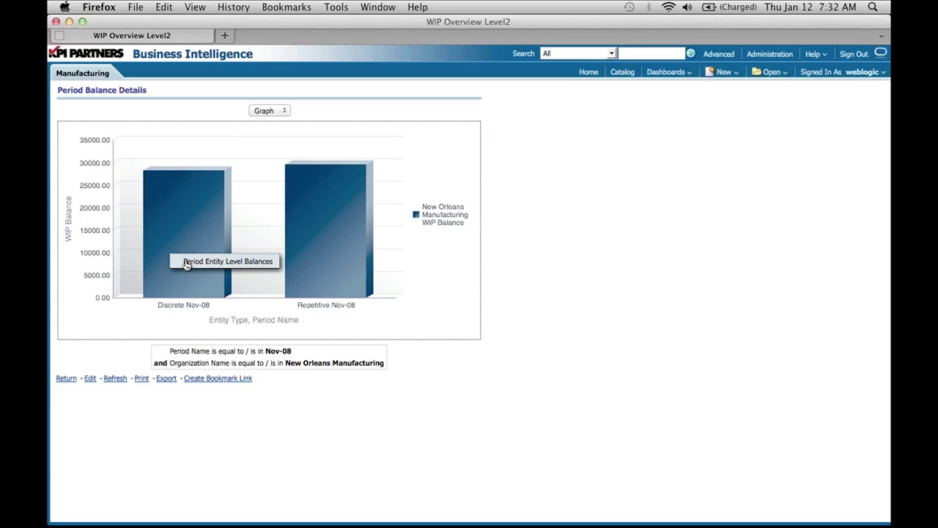
{"action": "left_click", "coordinate": [187, 264]}
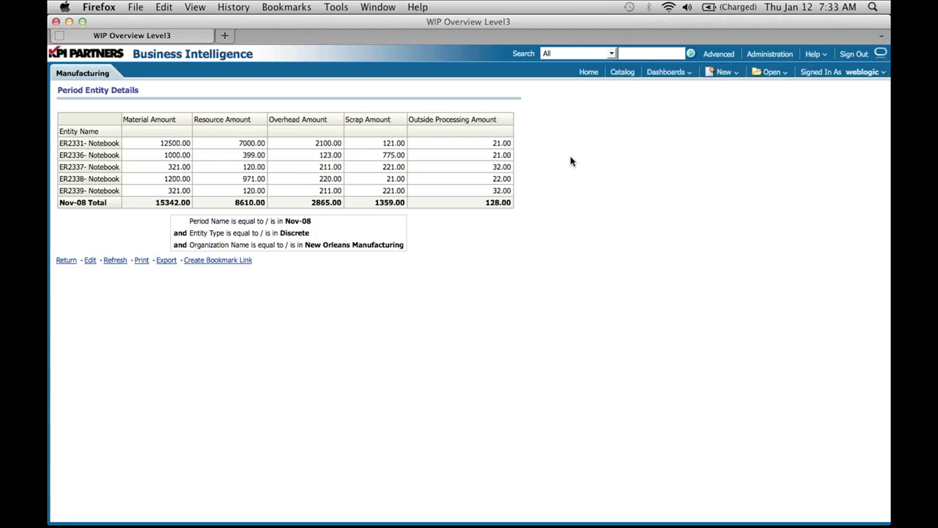
{"action": "left_click", "coordinate": [66, 263]}
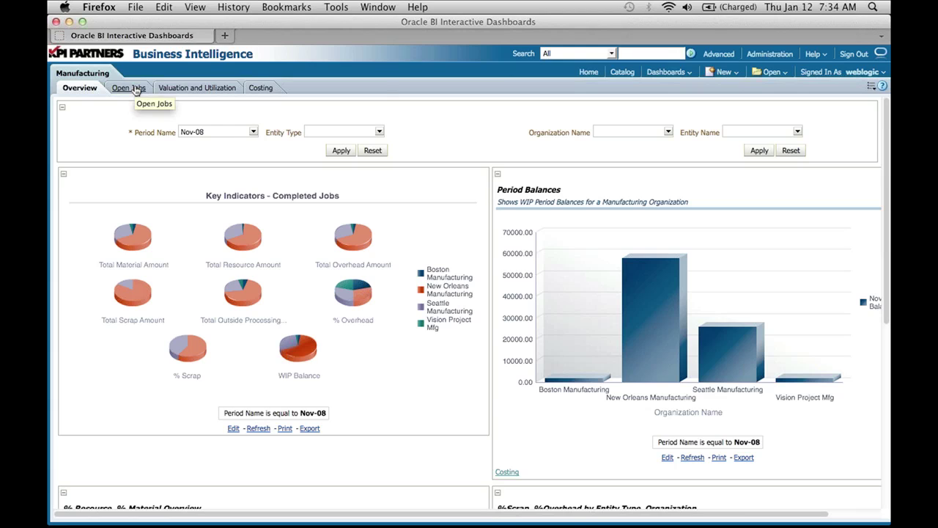
- Show the Open Jobs tab's Nov-08 key indicators and open job quantities by organization
{"action": "left_click", "coordinate": [133, 88]}
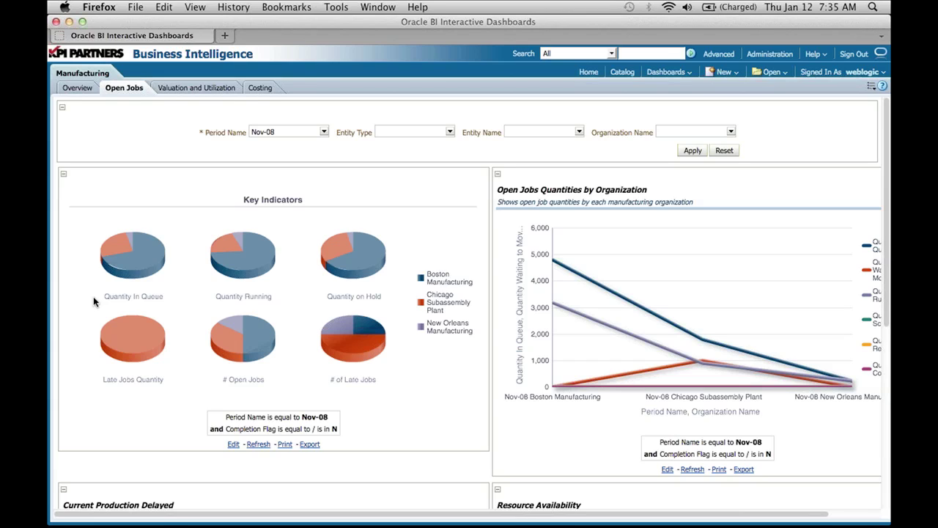
- Inspect the Open Jobs key indicator pies, including Boston Manufacturing's 28 open jobs for Nov-08
{"action": "mouse_move", "coordinate": [143, 272]}
{"action": "mouse_move", "coordinate": [111, 273]}
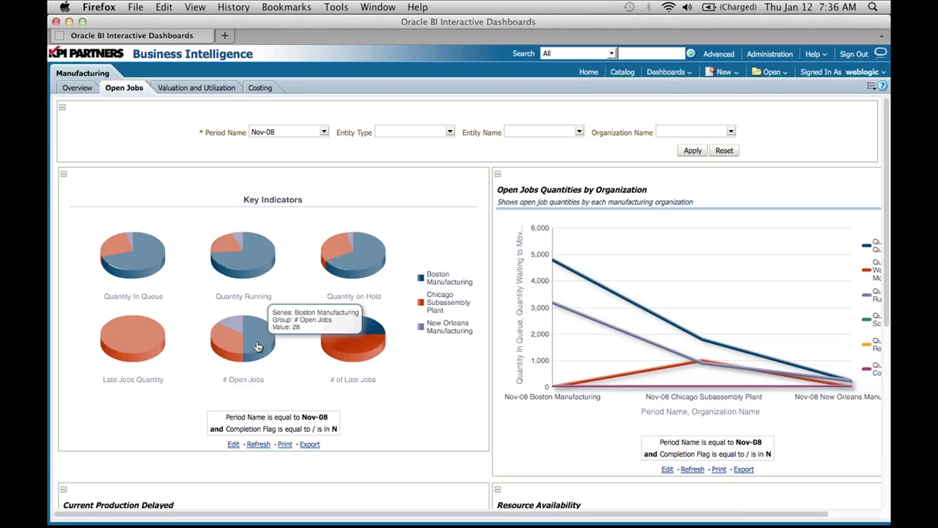
{"action": "mouse_move", "coordinate": [237, 328]}
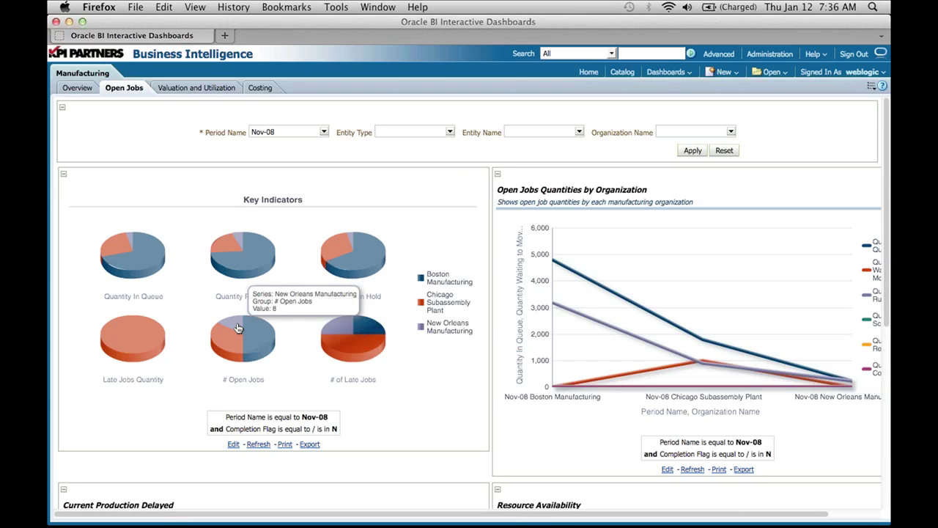
{"action": "mouse_move", "coordinate": [265, 331]}
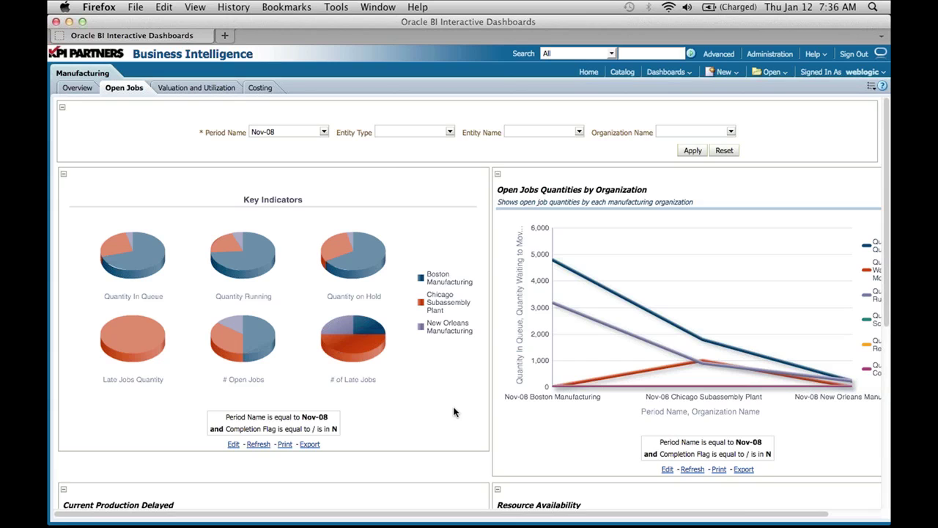
{"action": "scroll", "coordinate": [454, 412], "scroll_direction": "down", "scroll_amount": 1}
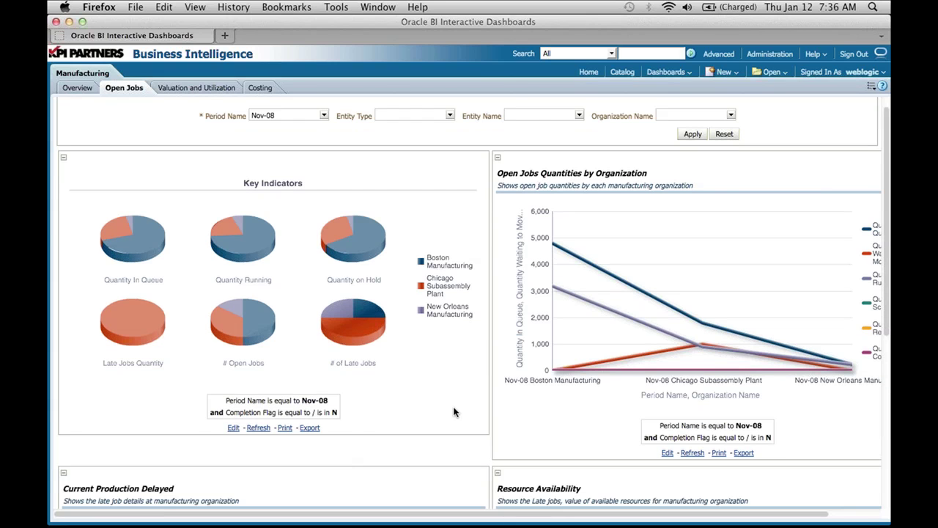
- Check Boston Manufacturing's 24 late jobs in the Current Production Delayed chart
{"action": "scroll", "coordinate": [454, 412], "scroll_direction": "down", "scroll_amount": 5}
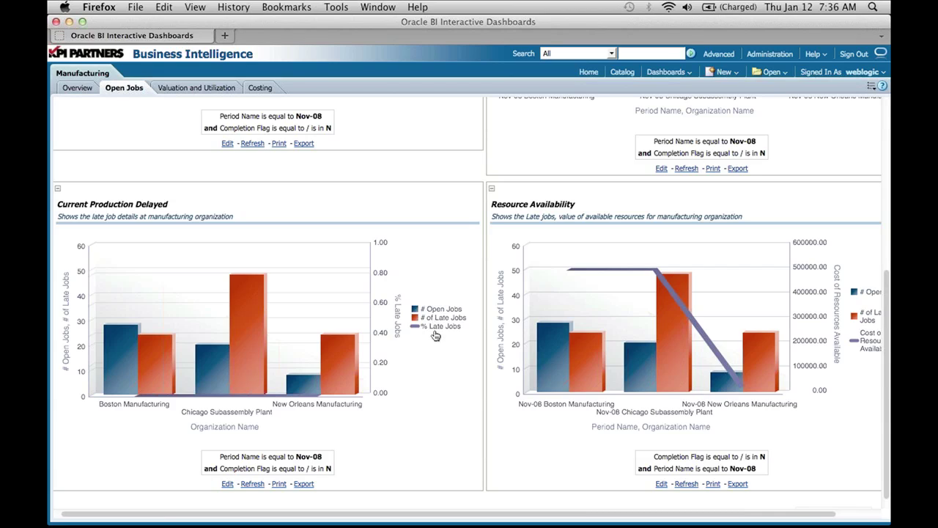
{"action": "mouse_move", "coordinate": [114, 373]}
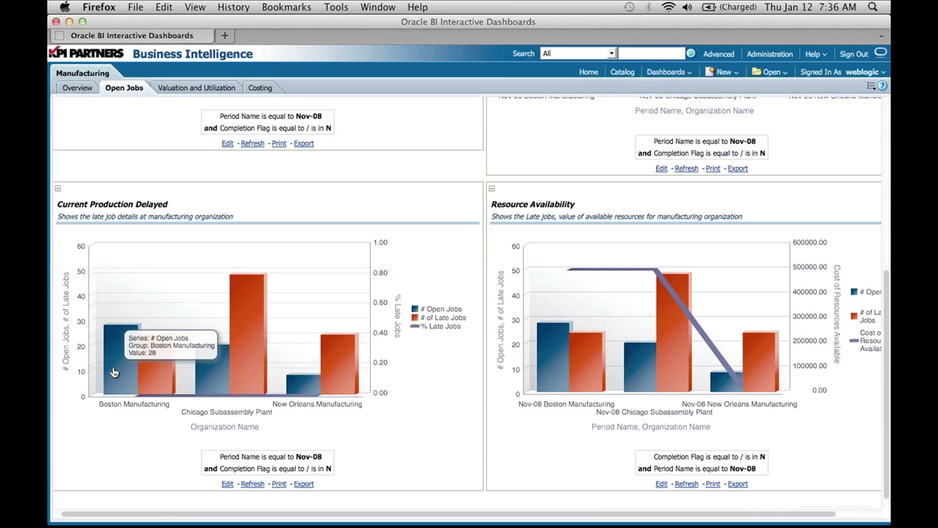
{"action": "mouse_move", "coordinate": [148, 377]}
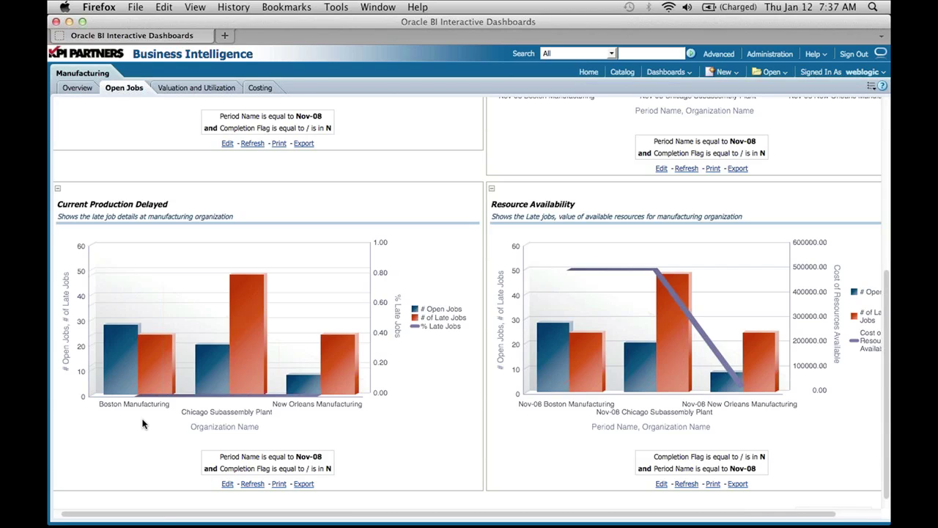
{"action": "left_click", "coordinate": [152, 370]}
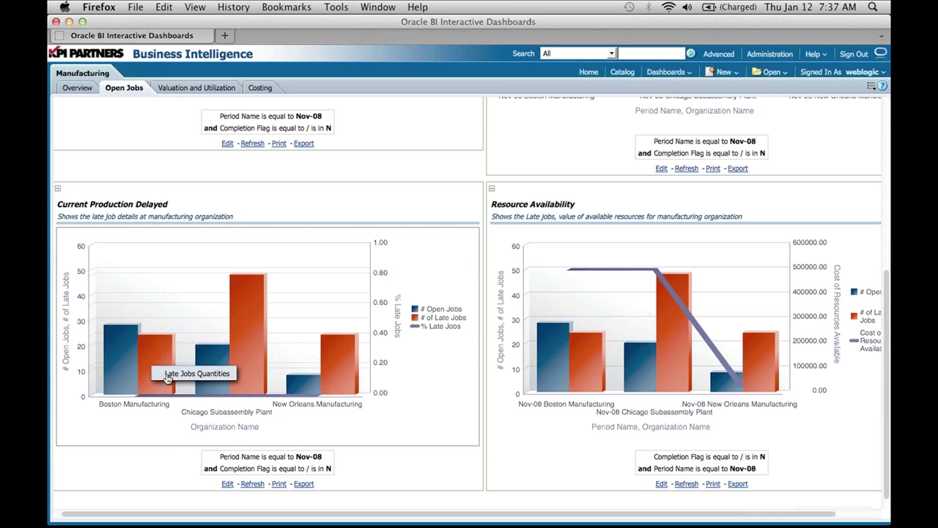
- View Boston's late job detail, the Discrete ER2334- Notebook entity, then return to Open Jobs
{"action": "mouse_move", "coordinate": [167, 378]}
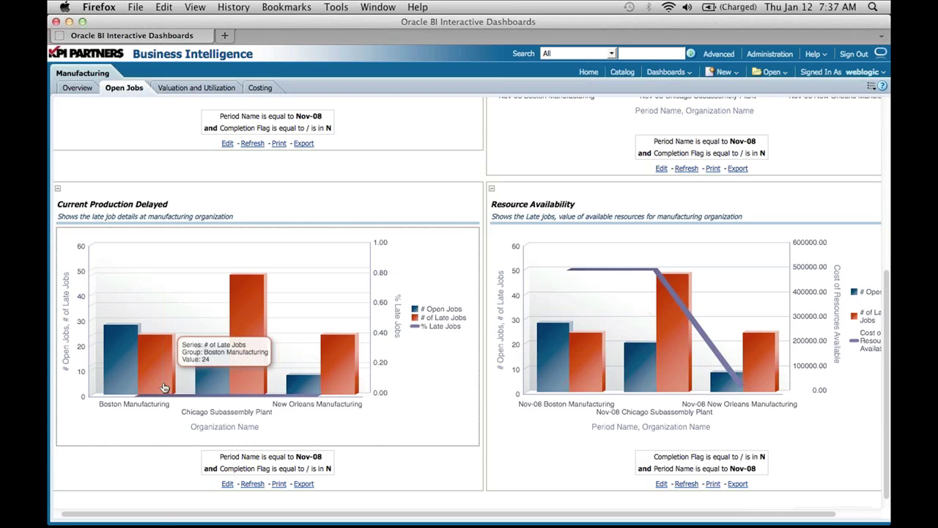
{"action": "left_click", "coordinate": [144, 436]}
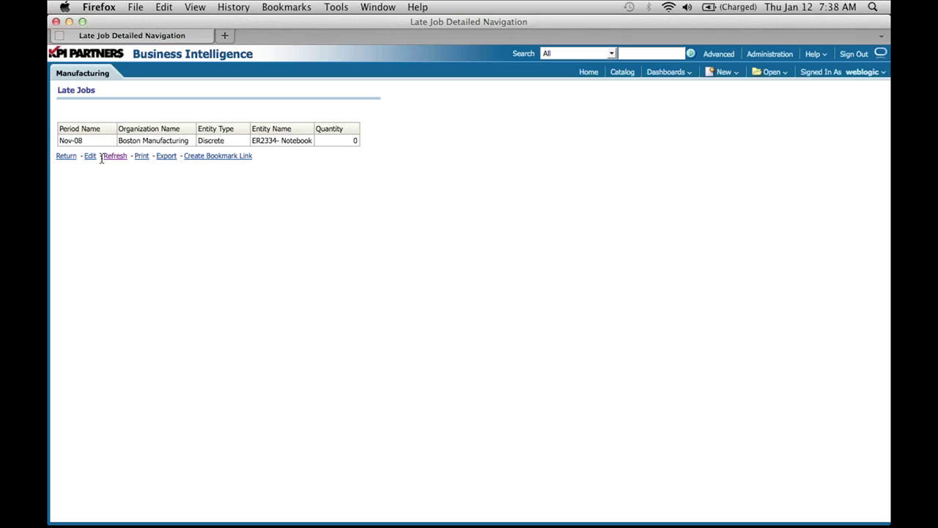
{"action": "left_click", "coordinate": [71, 159]}
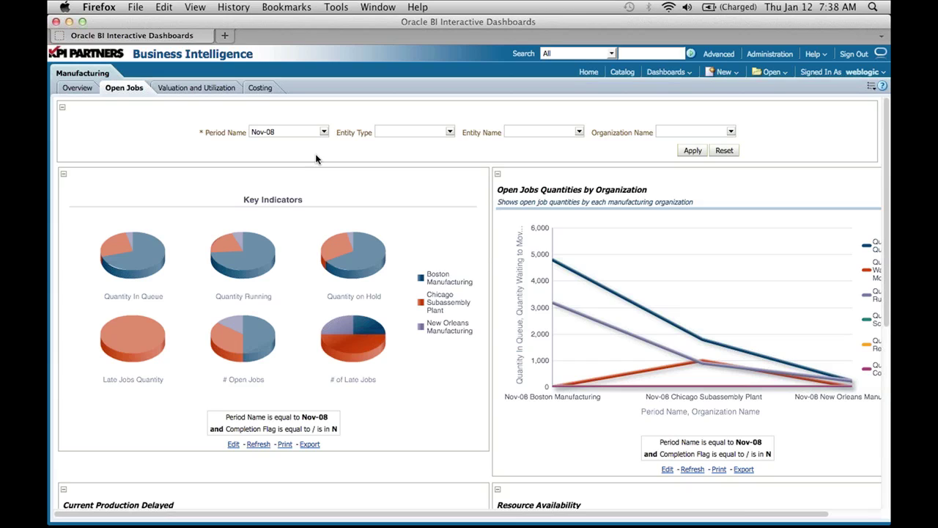
- Open the Valuation and Utilization dashboard and scroll through its Nov-08 quantity, on-time and scrap charts
{"action": "left_click", "coordinate": [192, 90]}
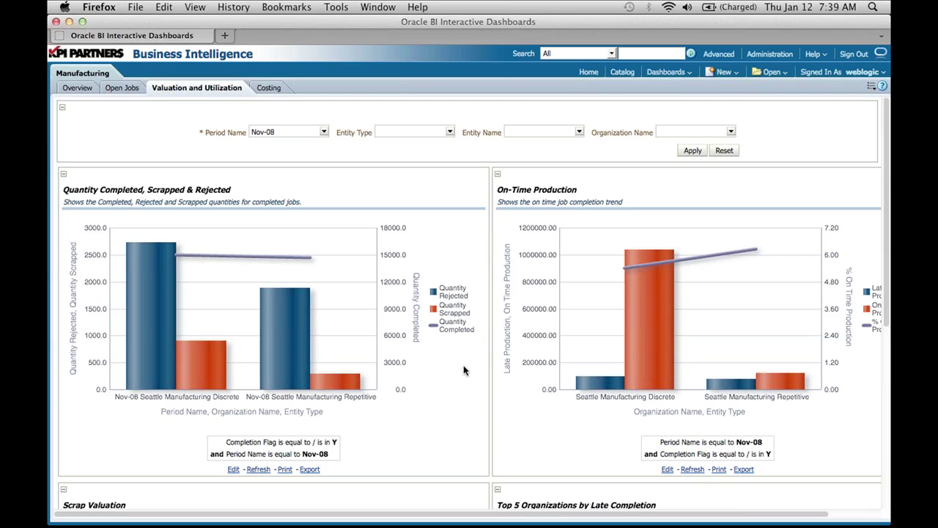
{"action": "scroll", "coordinate": [463, 370], "scroll_direction": "down", "scroll_amount": 1}
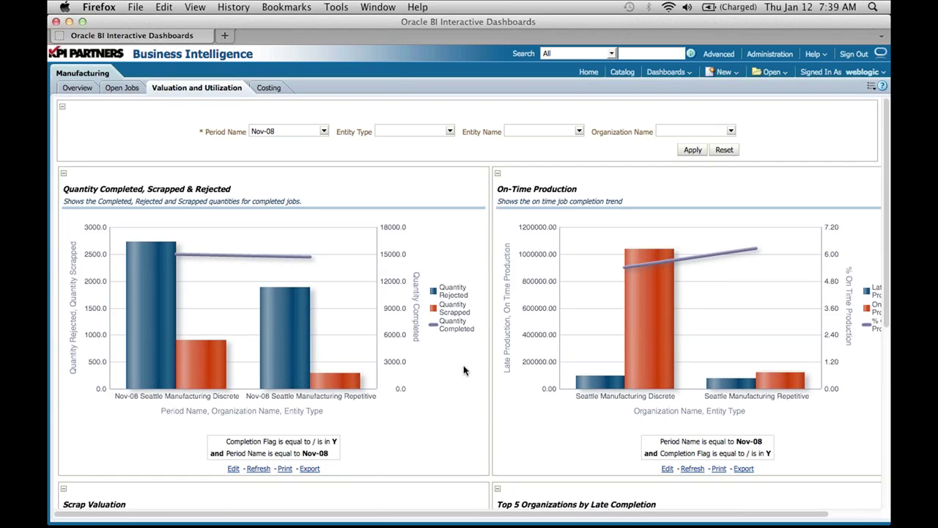
{"action": "scroll", "coordinate": [463, 370], "scroll_direction": "down", "scroll_amount": 2}
{"action": "scroll", "coordinate": [463, 370], "scroll_direction": "down", "scroll_amount": 1}
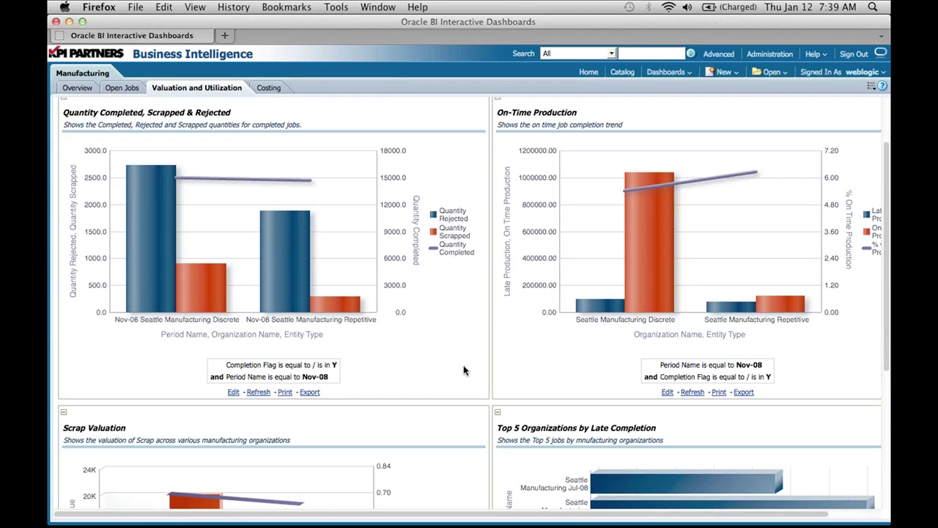
{"action": "scroll", "coordinate": [463, 370], "scroll_direction": "up", "scroll_amount": 1}
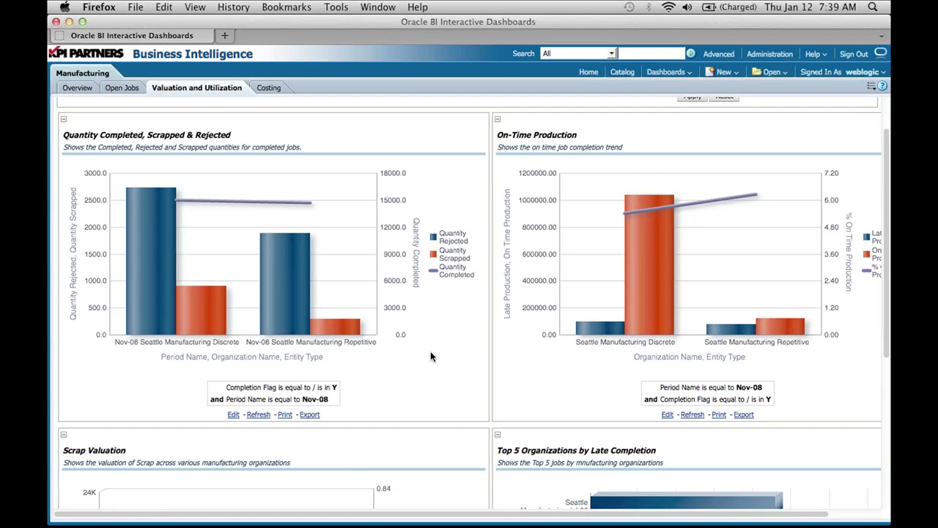
{"action": "scroll", "coordinate": [430, 356], "scroll_direction": "down", "scroll_amount": 5}
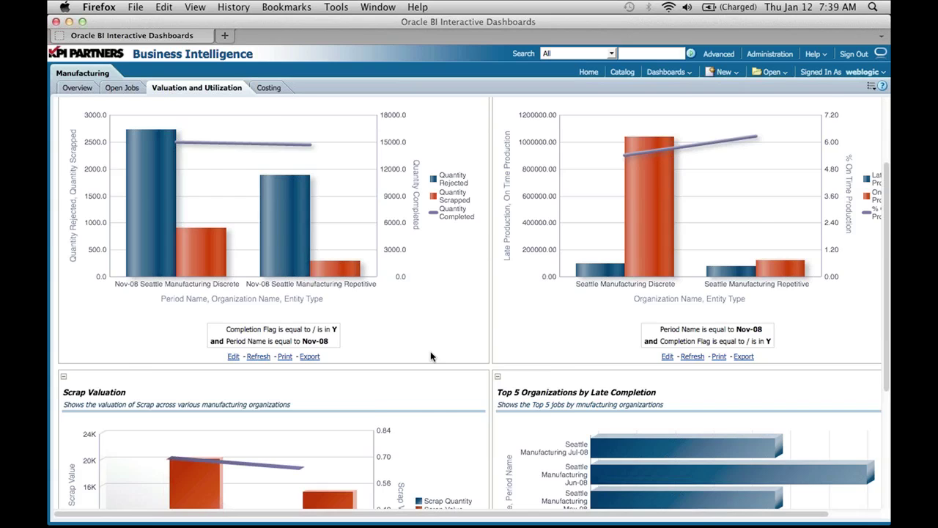
{"action": "scroll", "coordinate": [333, 341], "scroll_direction": "down", "scroll_amount": 1}
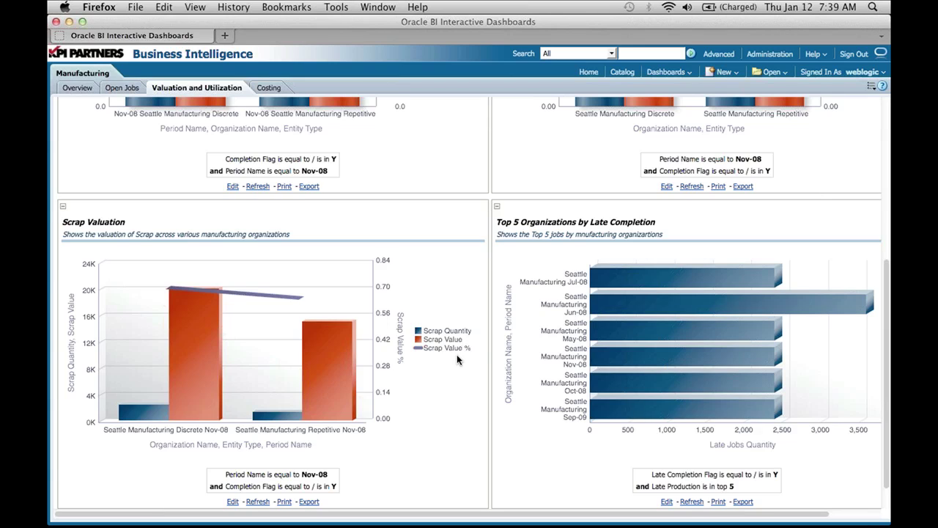
{"action": "mouse_move", "coordinate": [202, 375]}
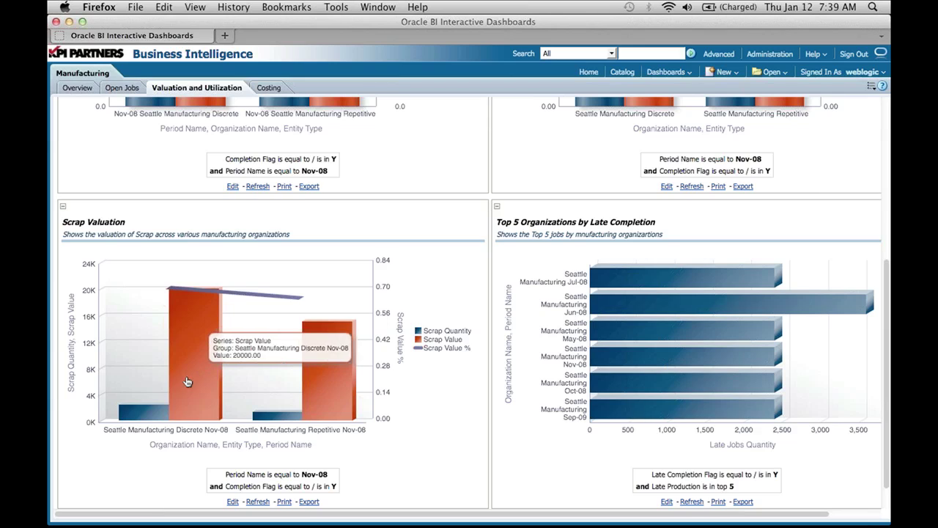
{"action": "mouse_move", "coordinate": [140, 417]}
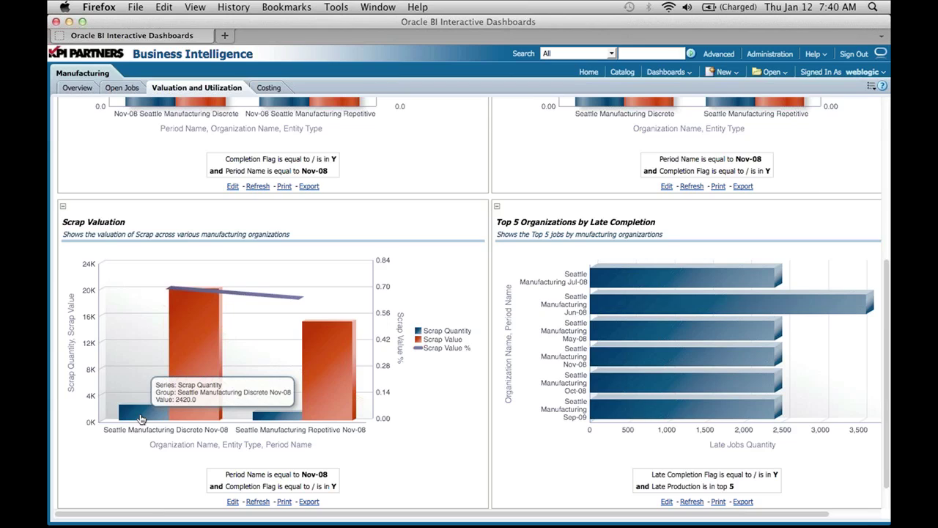
{"action": "mouse_move", "coordinate": [202, 402]}
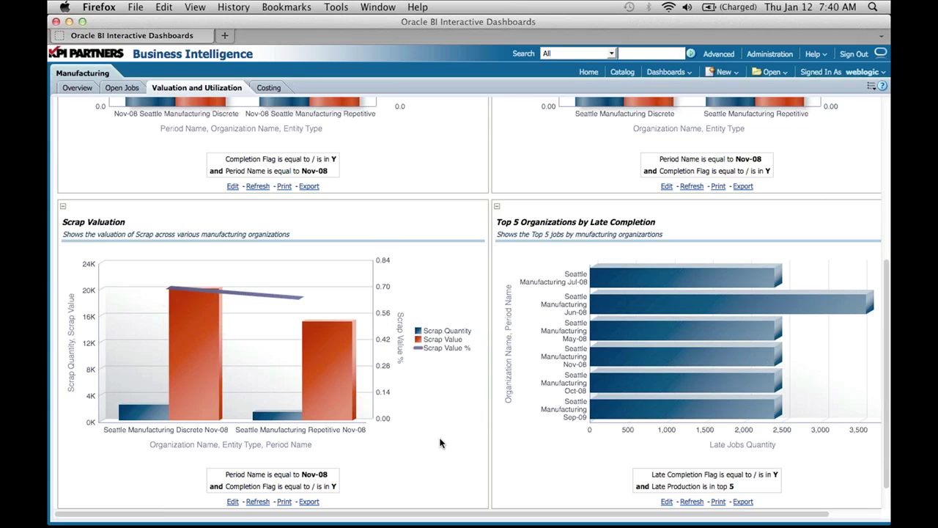
- Drill into on-time jobs for Seattle Manufacturing Discrete, listing its four Desktop Assembly jobs
{"action": "scroll", "coordinate": [440, 443], "scroll_direction": "up", "scroll_amount": 5}
{"action": "scroll", "coordinate": [439, 439], "scroll_direction": "up", "scroll_amount": 3}
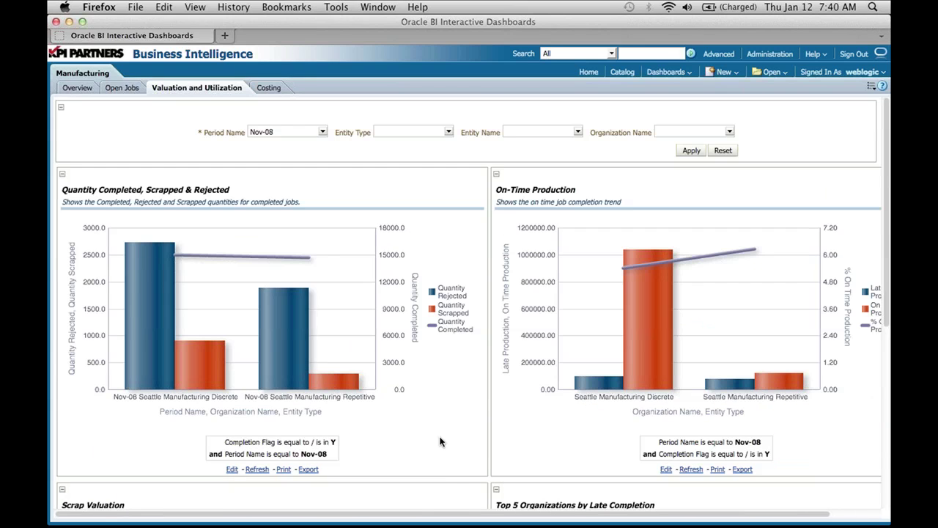
{"action": "scroll", "coordinate": [440, 440], "scroll_direction": "right", "scroll_amount": 2}
{"action": "mouse_move", "coordinate": [610, 359]}
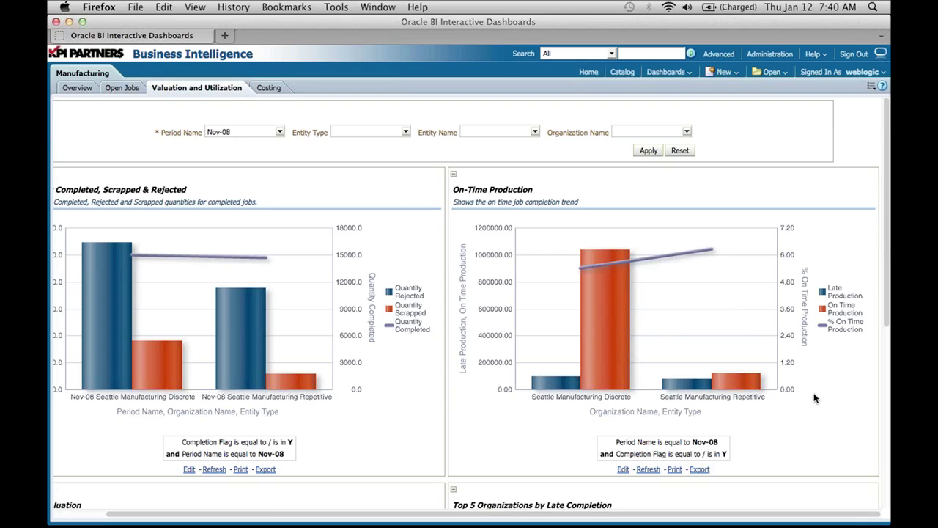
{"action": "left_click", "coordinate": [606, 344]}
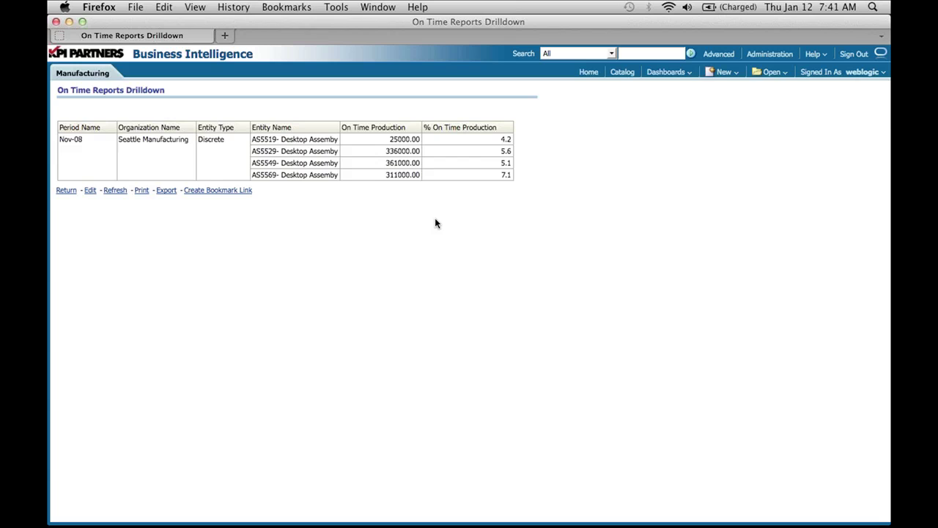
- Return to the Valuation and Utilization dashboard and scroll back to its top
{"action": "left_click", "coordinate": [65, 193]}
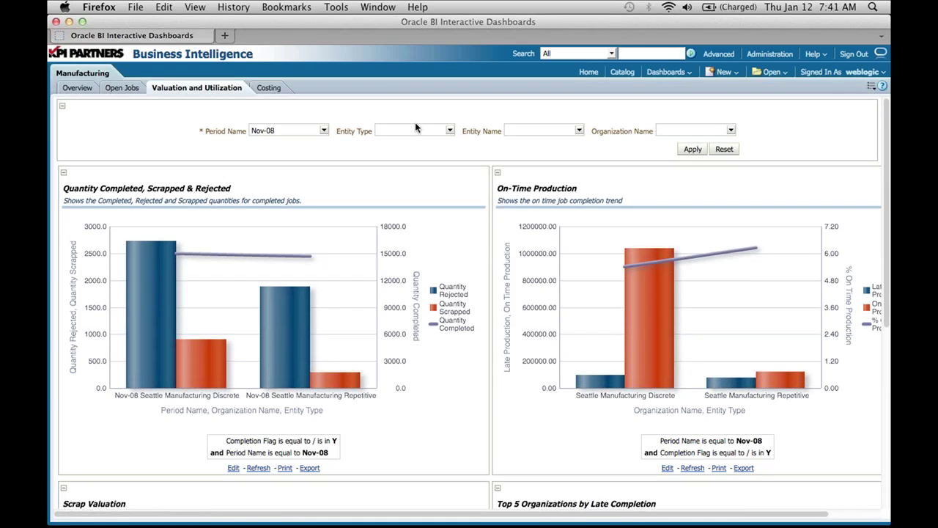
{"action": "scroll", "coordinate": [416, 128], "scroll_direction": "down", "scroll_amount": 5}
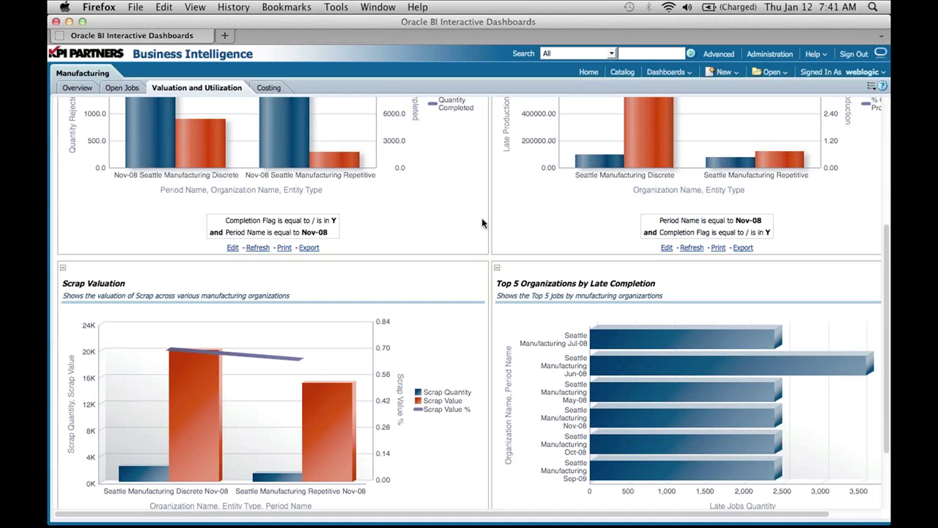
{"action": "scroll", "coordinate": [481, 222], "scroll_direction": "up", "scroll_amount": 4}
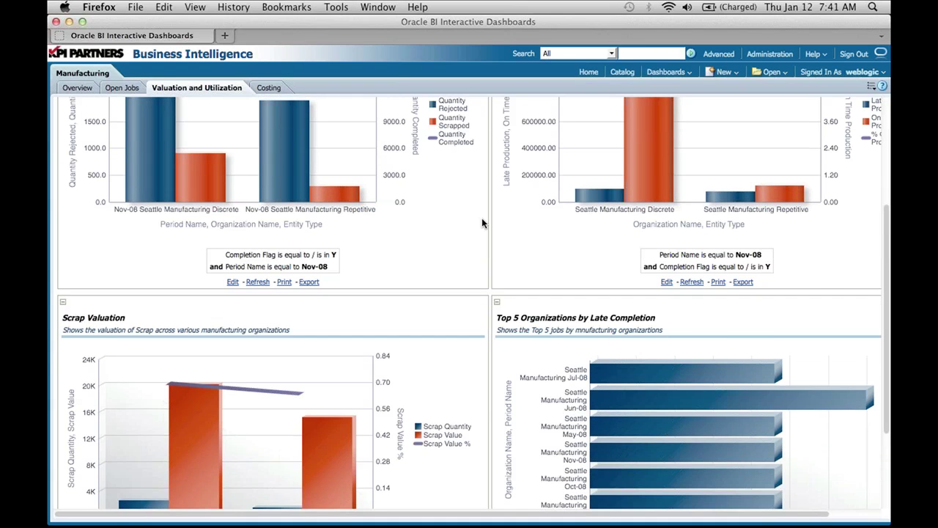
{"action": "scroll", "coordinate": [481, 222], "scroll_direction": "up", "scroll_amount": 1}
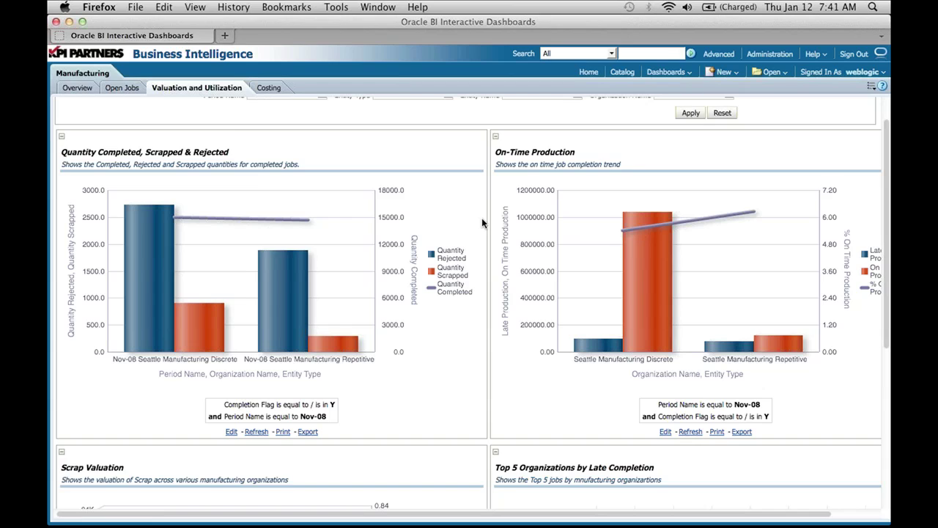
- Open the Costing dashboard and scroll down to the Nov-08 account balance and entity cost analyses
{"action": "left_click", "coordinate": [264, 87]}
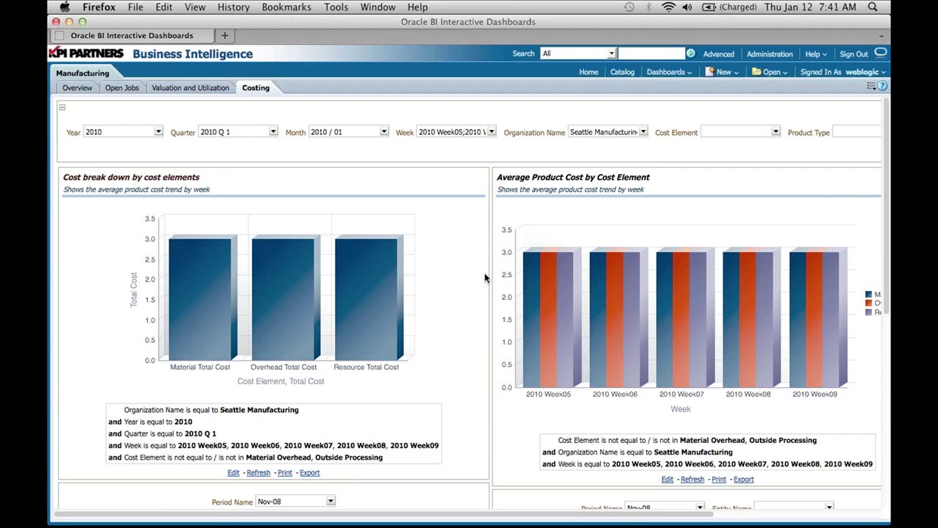
{"action": "scroll", "coordinate": [484, 276], "scroll_direction": "down", "scroll_amount": 3}
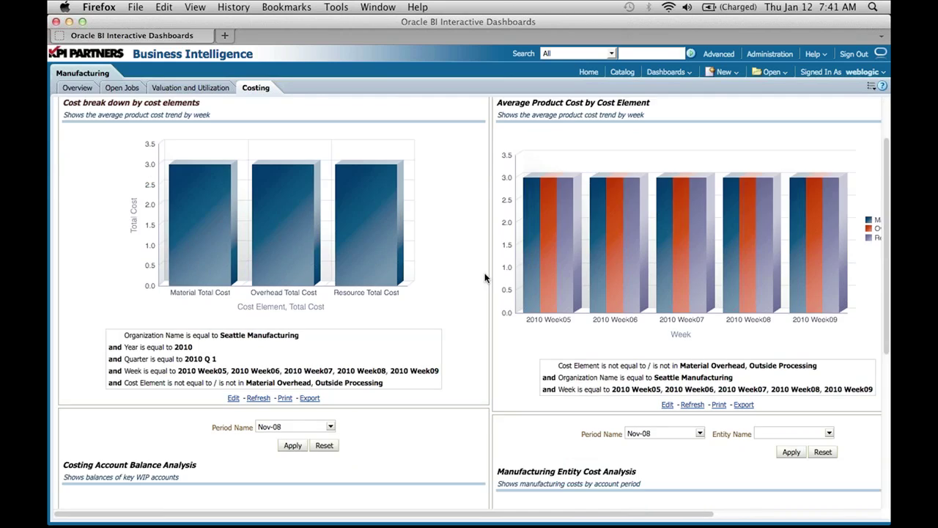
{"action": "scroll", "coordinate": [484, 277], "scroll_direction": "down", "scroll_amount": 5}
{"action": "scroll", "coordinate": [484, 277], "scroll_direction": "down", "scroll_amount": 1}
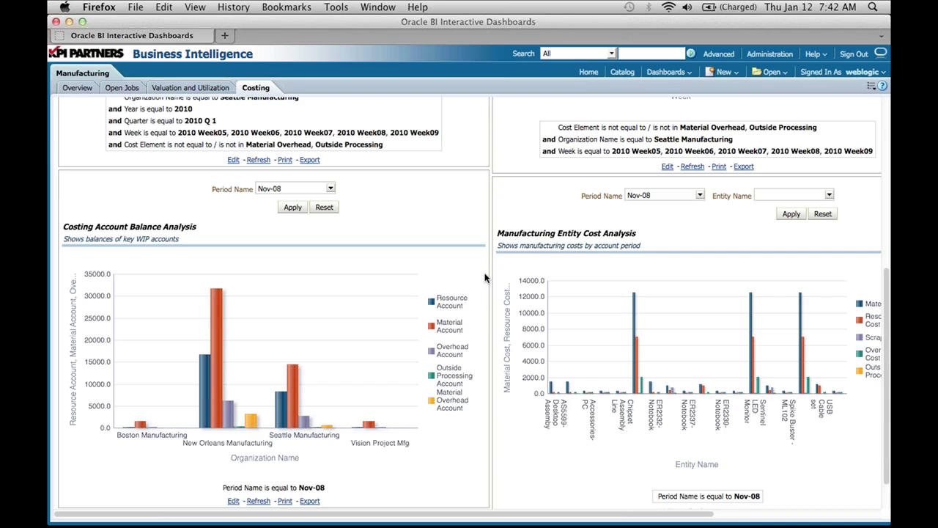
{"action": "scroll", "coordinate": [484, 278], "scroll_direction": "down", "scroll_amount": 1}
{"action": "scroll", "coordinate": [485, 277], "scroll_direction": "down", "scroll_amount": 1}
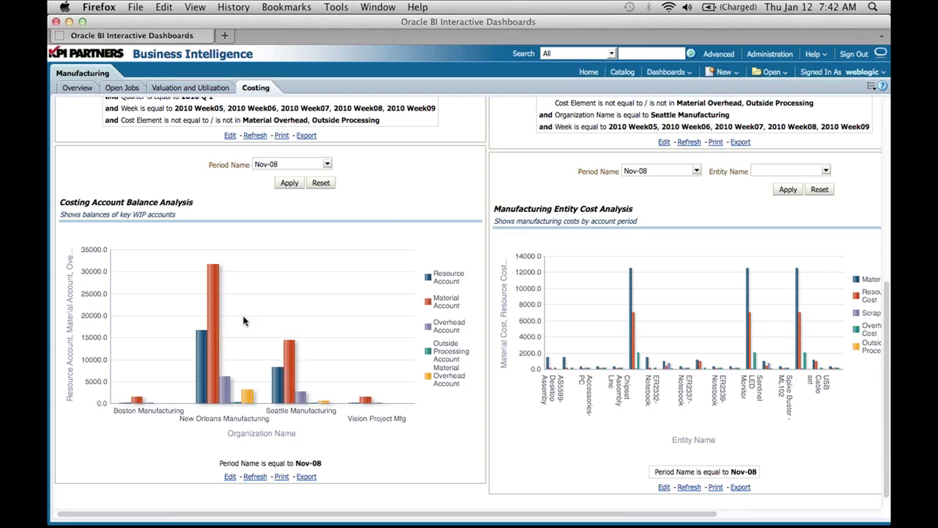
{"action": "mouse_move", "coordinate": [211, 295]}
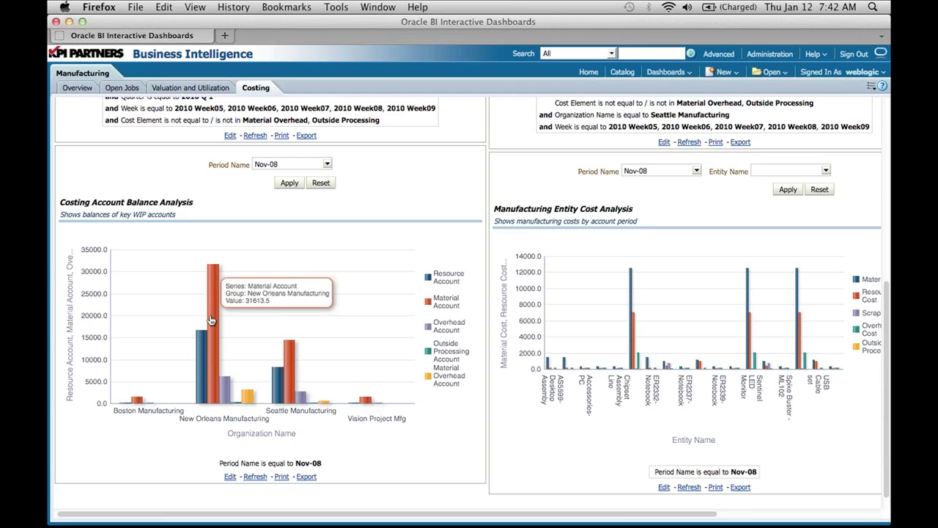
{"action": "mouse_move", "coordinate": [203, 365]}
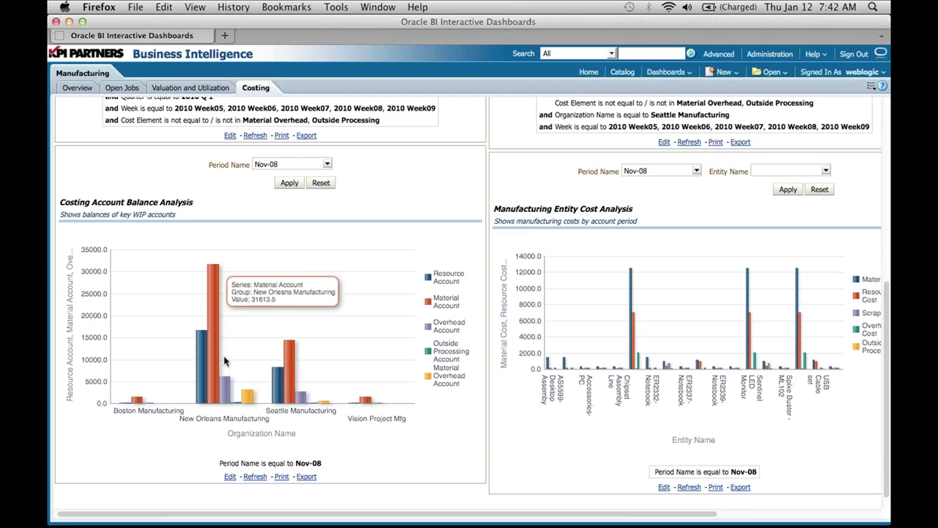
{"action": "mouse_move", "coordinate": [235, 397]}
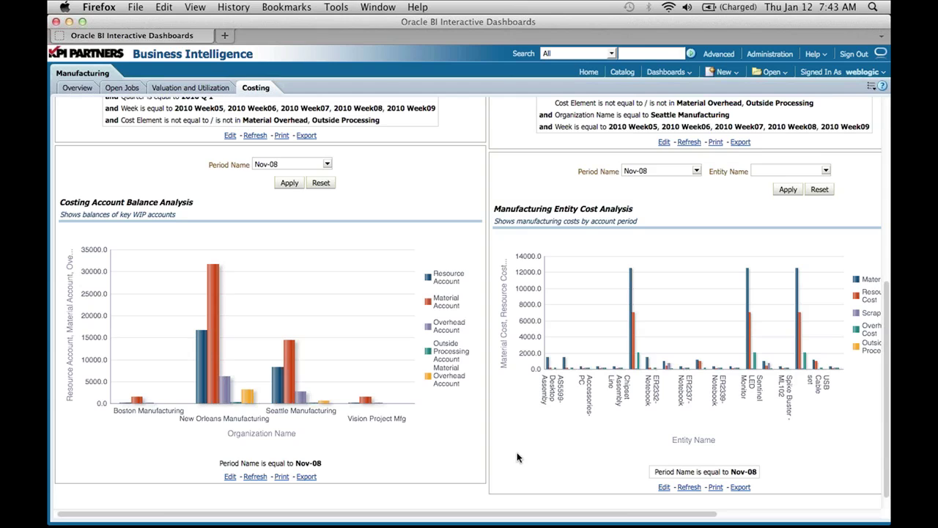
{"action": "scroll", "coordinate": [518, 458], "scroll_direction": "left", "scroll_amount": 1}
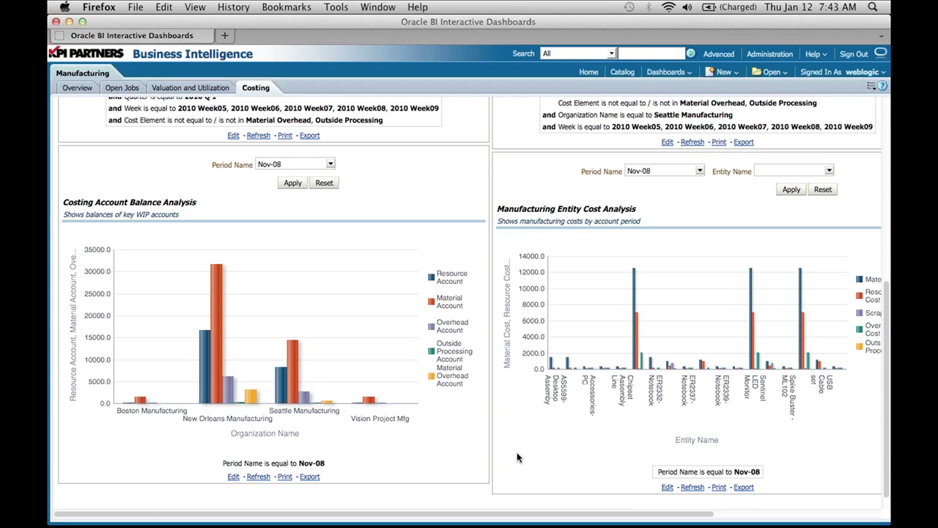
{"action": "scroll", "coordinate": [517, 457], "scroll_direction": "right", "scroll_amount": 5}
{"action": "scroll", "coordinate": [517, 457], "scroll_direction": "right", "scroll_amount": 15}
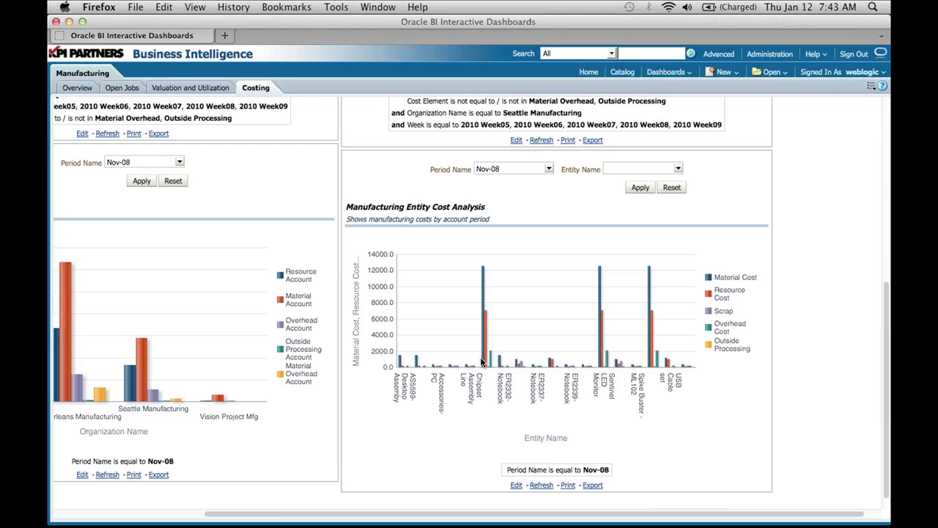
{"action": "mouse_move", "coordinate": [484, 362]}
{"action": "scroll", "coordinate": [374, 497], "scroll_direction": "left", "scroll_amount": 5}
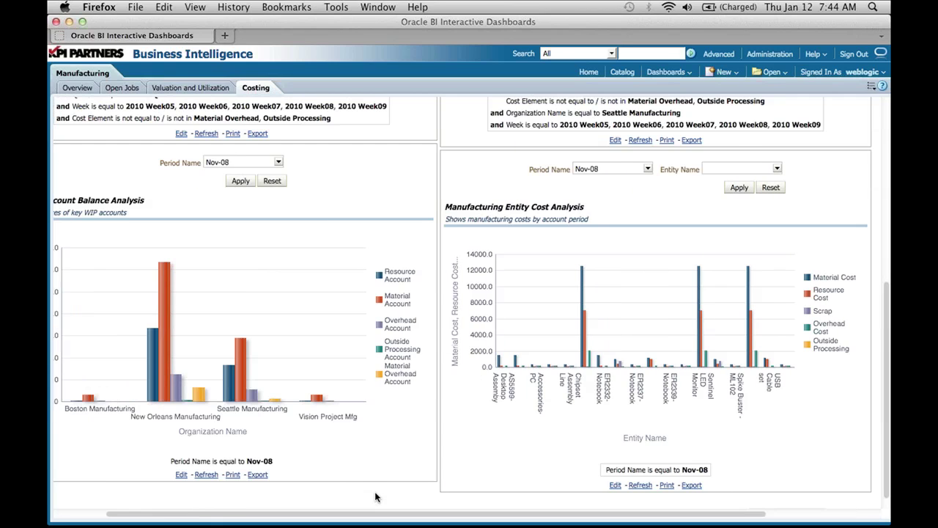
{"action": "scroll", "coordinate": [375, 497], "scroll_direction": "left", "scroll_amount": 2}
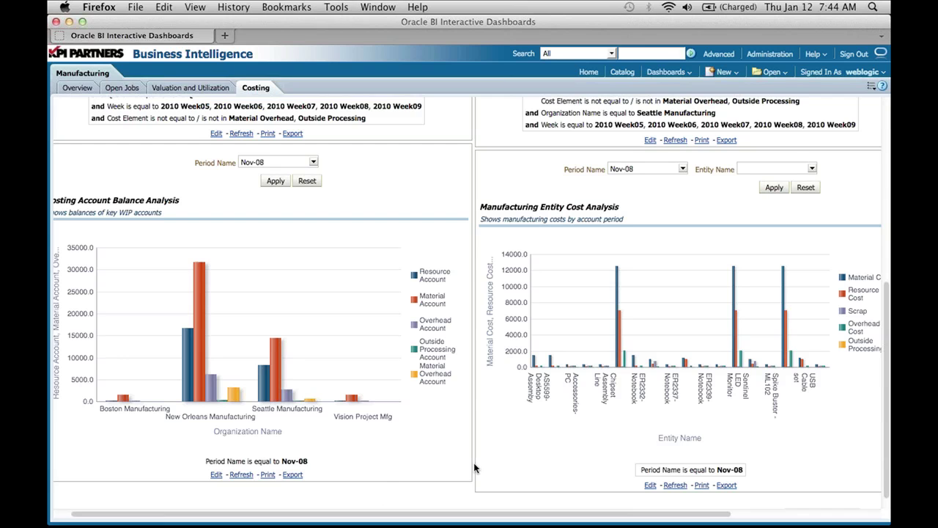
{"action": "scroll", "coordinate": [474, 466], "scroll_direction": "up", "scroll_amount": 1}
- Switch to PowerPoint and run the slide show from the Demo slide to slide 14, Download Info Sheet
{"action": "scroll", "coordinate": [474, 466], "scroll_direction": "up", "scroll_amount": 5}
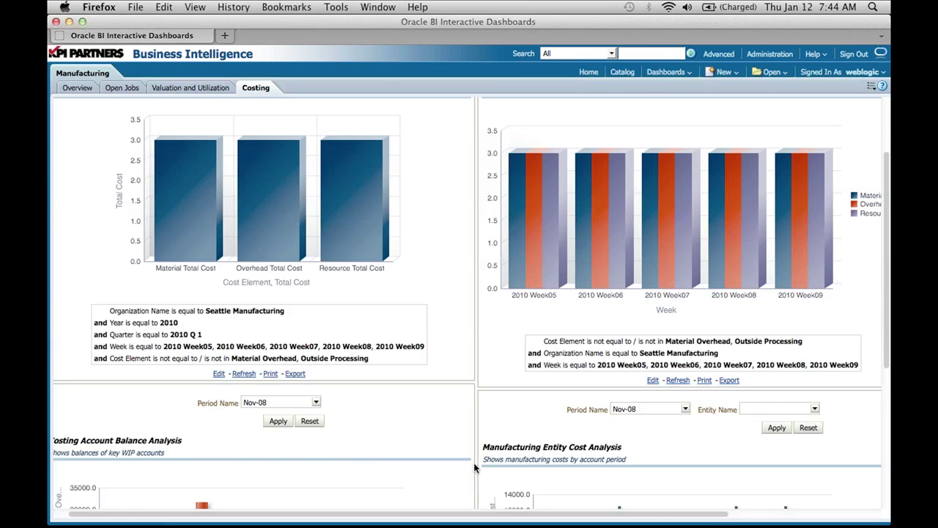
{"action": "scroll", "coordinate": [474, 467], "scroll_direction": "up", "scroll_amount": 2}
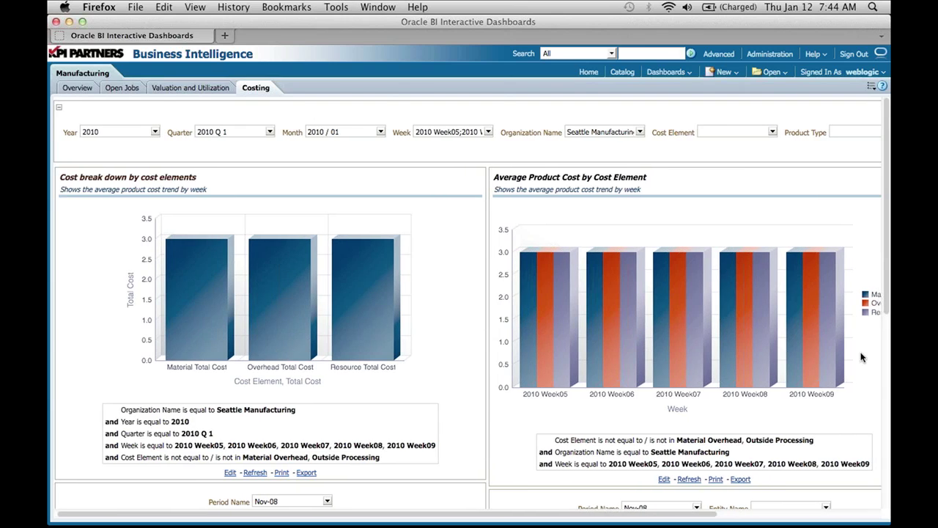
{"action": "scroll", "coordinate": [862, 357], "scroll_direction": "right", "scroll_amount": 2}
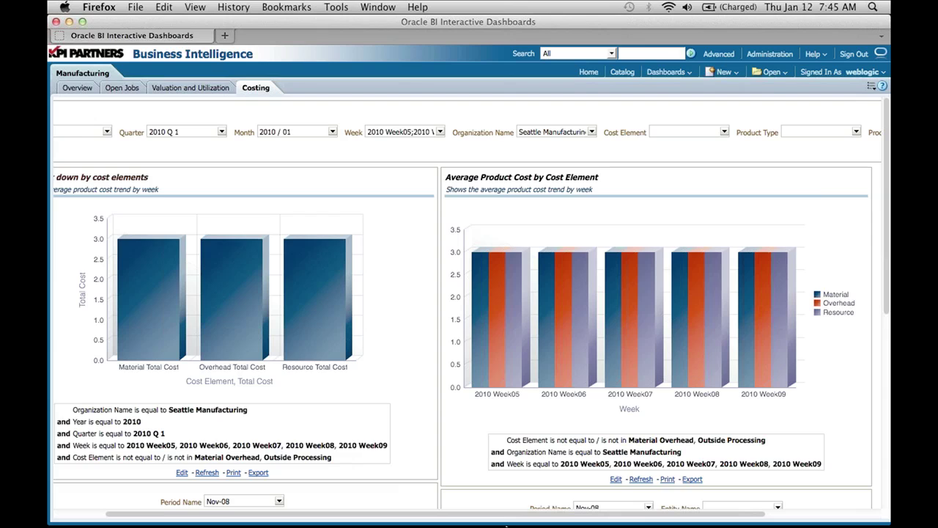
{"action": "mouse_move", "coordinate": [506, 525]}
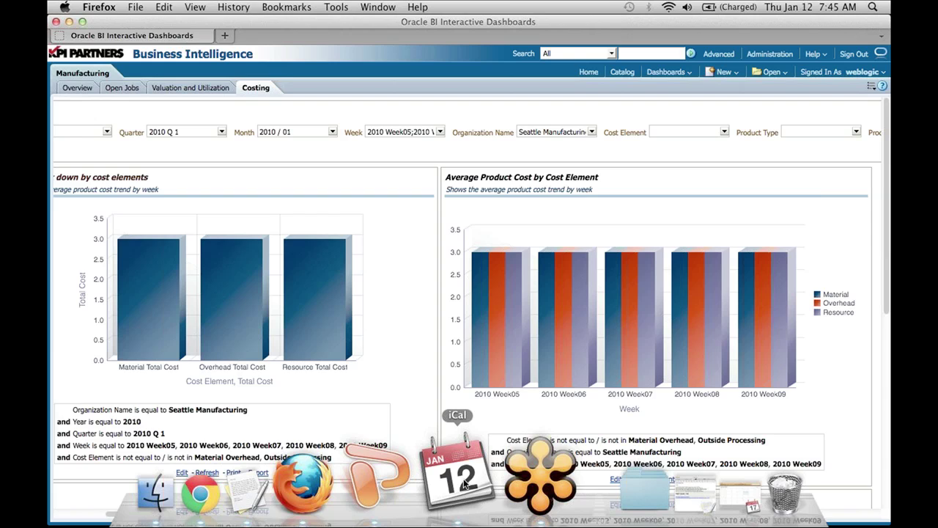
{"action": "left_click", "coordinate": [403, 483]}
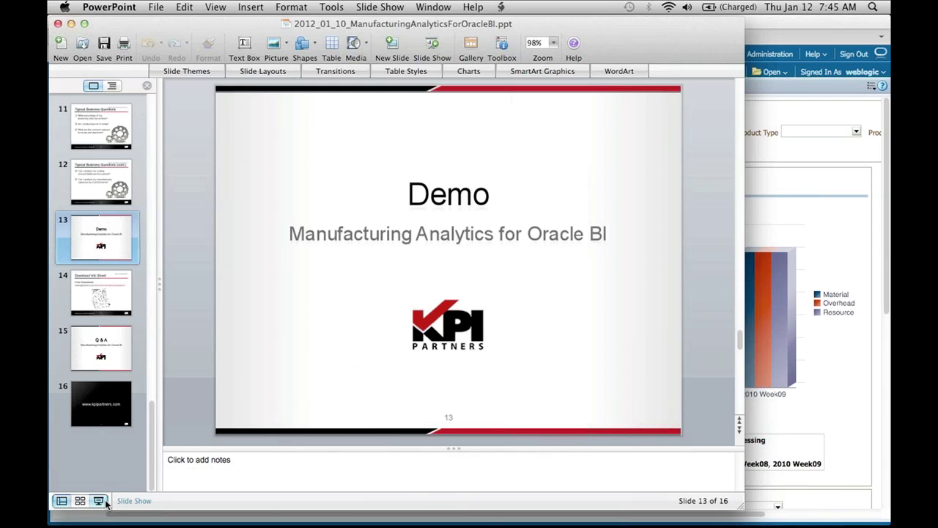
{"action": "left_click", "coordinate": [99, 501]}
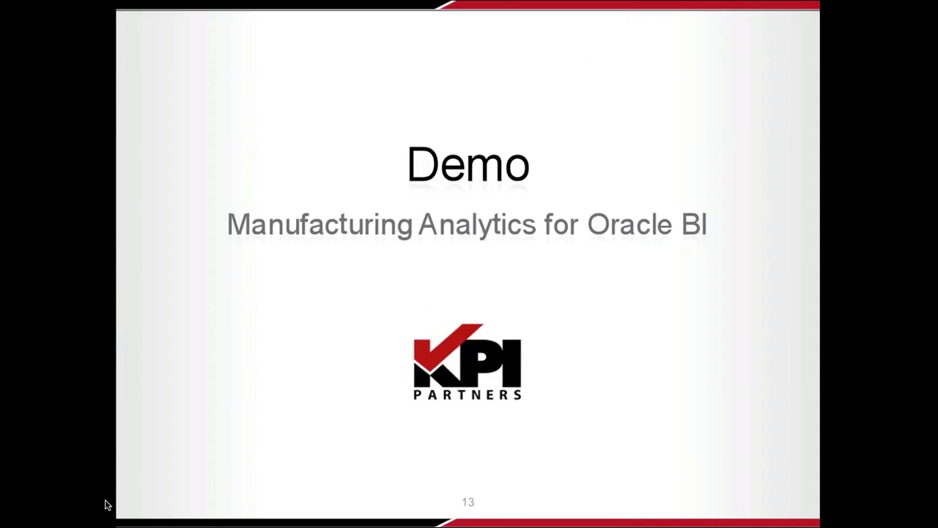
{"action": "left_click", "coordinate": [106, 504]}
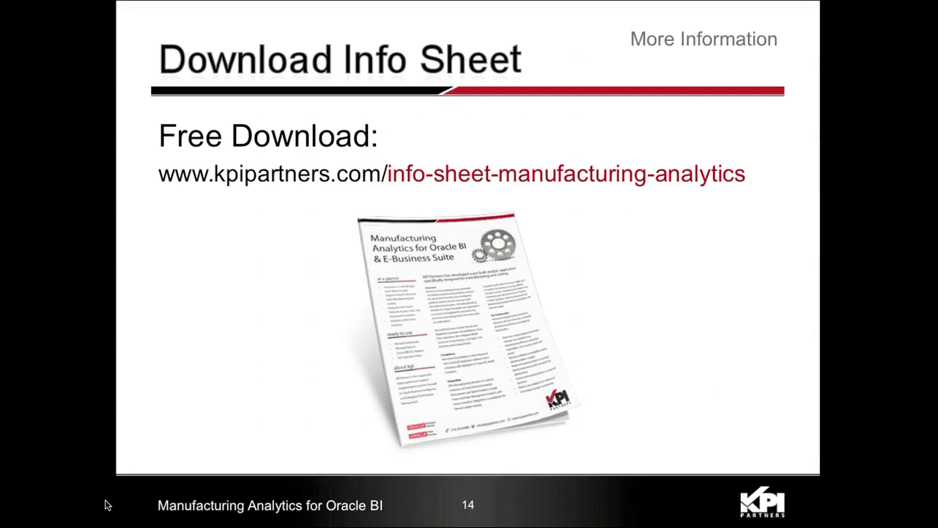